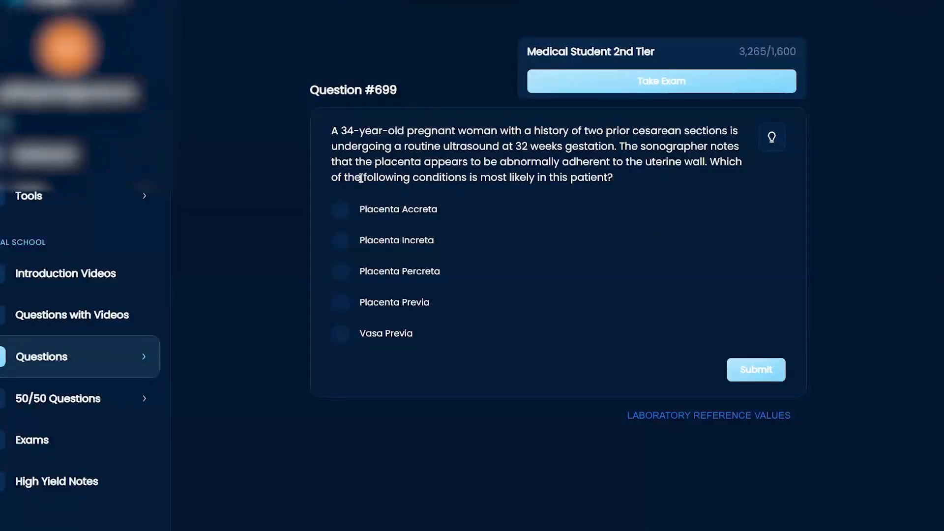
# - Highlight the final question sentence and the prior cesarean and ultrasound details in yellow
pyautogui.moveTo(362, 177); pyautogui.dragTo(613, 177)
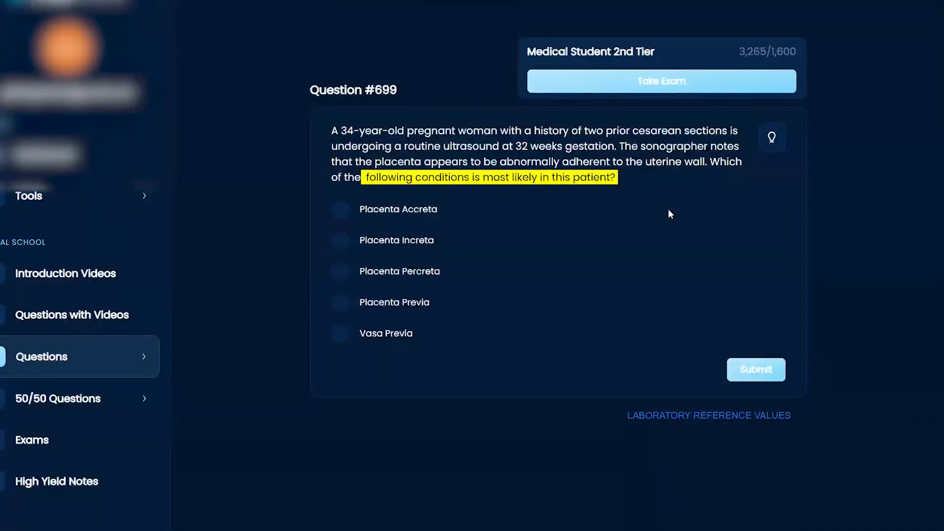
pyautogui.doubleClick(342, 131)
pyautogui.moveTo(472, 132); pyautogui.dragTo(496, 132)
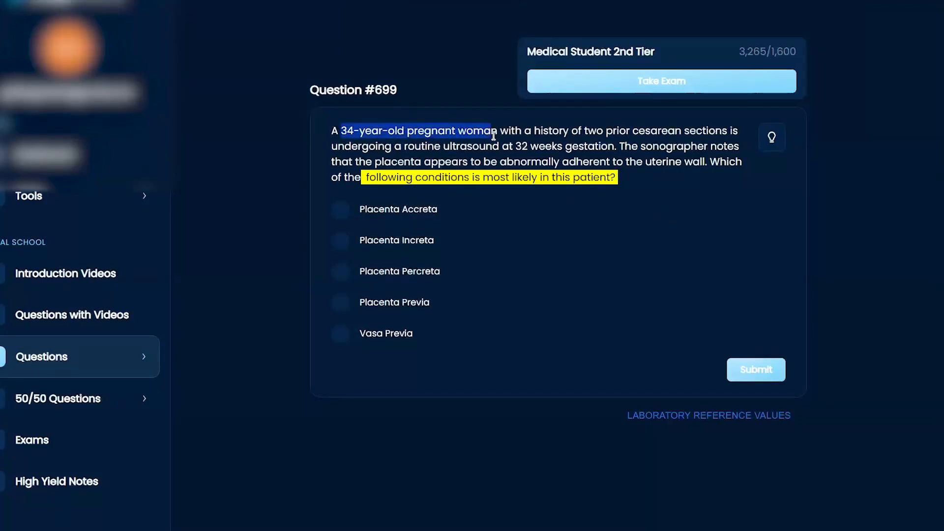
pyautogui.click(587, 127)
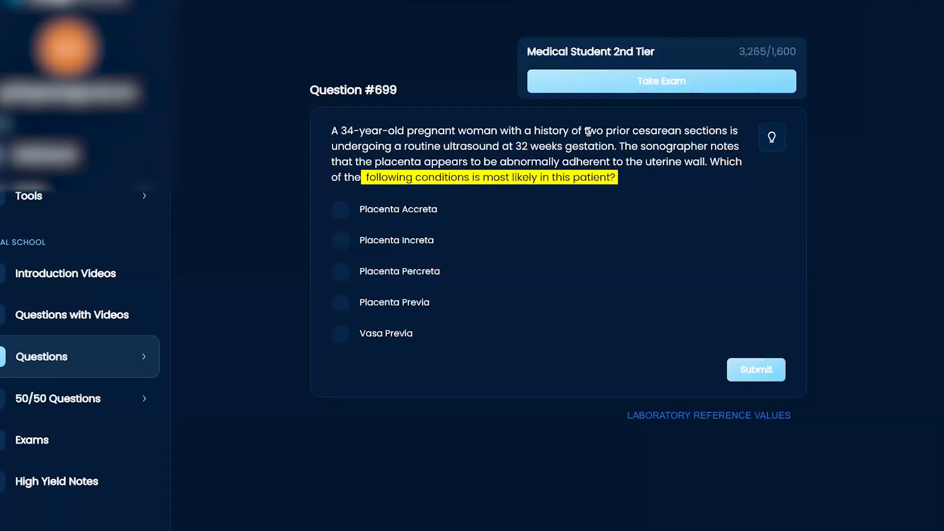
pyautogui.moveTo(584, 131); pyautogui.dragTo(613, 149)
pyautogui.hotkey('ctrl', 'h')
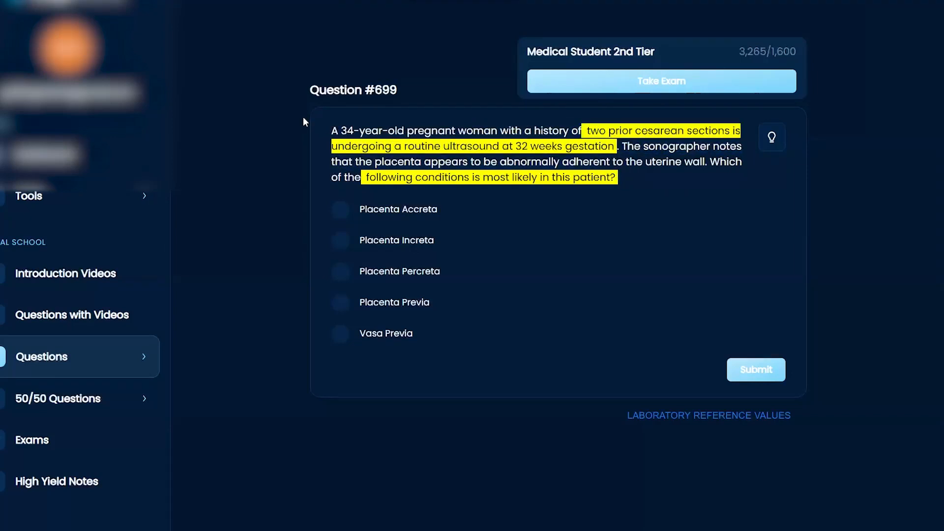
# - Highlight the 34-year-old pregnant woman description and the abnormally adherent placenta finding
pyautogui.moveTo(341, 131); pyautogui.dragTo(493, 131)
pyautogui.hotkey('ctrl', 'h')
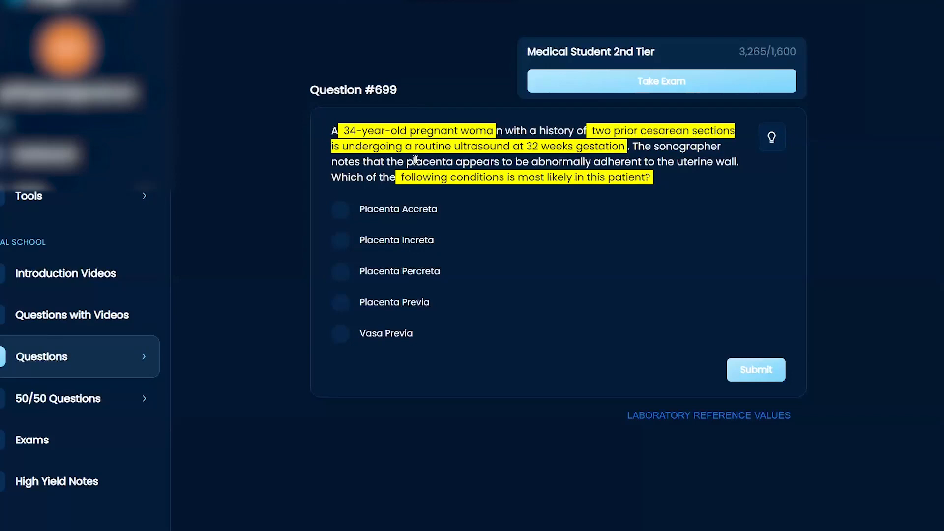
pyautogui.moveTo(406, 162); pyautogui.dragTo(734, 163)
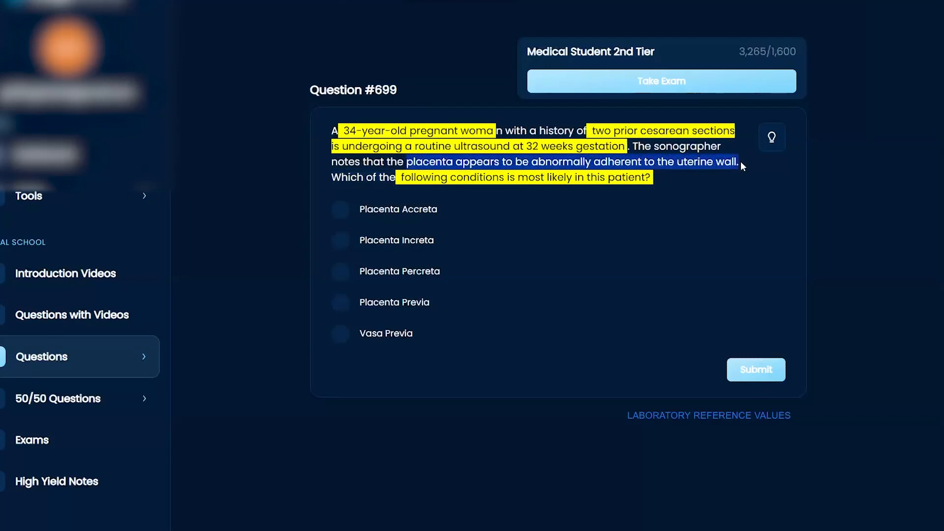
pyautogui.hotkey('ctrl', 'h')
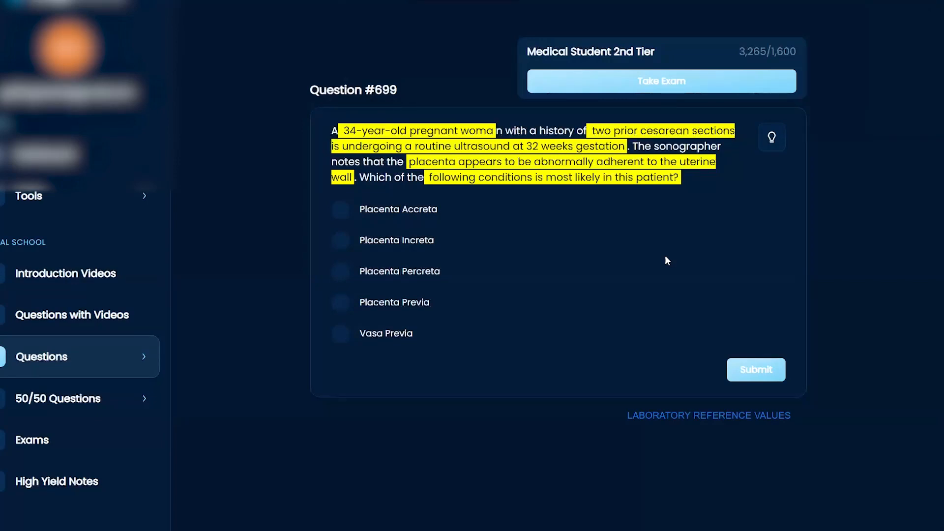
# - Cross out Placenta Previa and Vasa Previa as ruled-out options
pyautogui.click(402, 304)
pyautogui.click(393, 336)
# - Answer Placenta Accreta and submit it to reveal the explanation
pyautogui.click(342, 212)
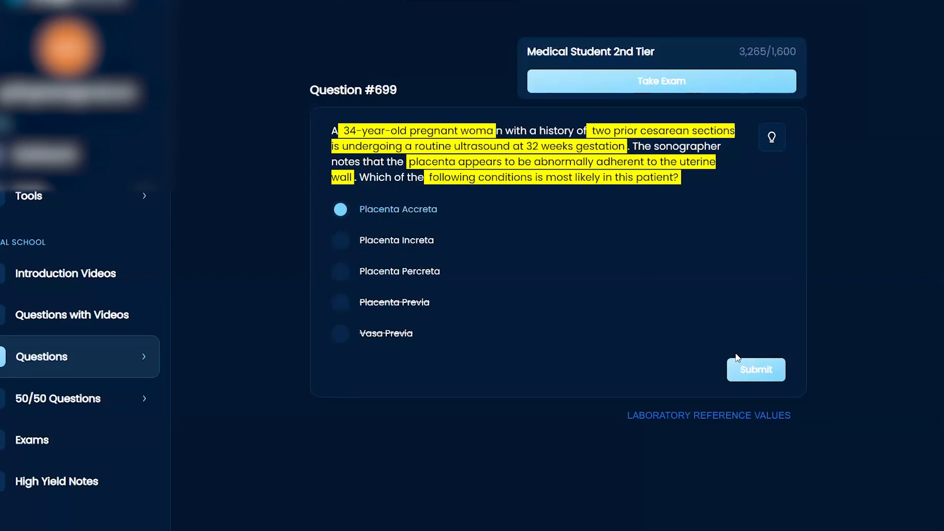
pyautogui.click(761, 378)
pyautogui.scroll(-1, 806, 261)
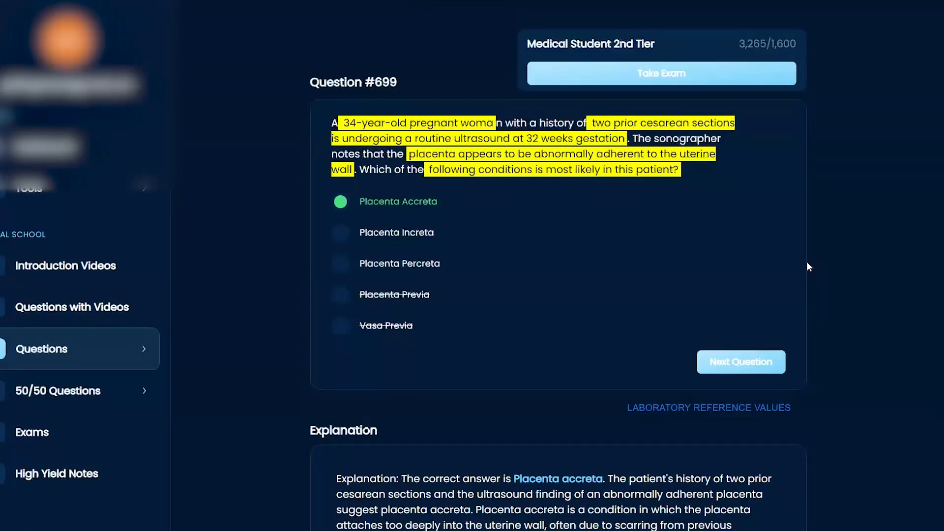
pyautogui.scroll(-1, 806, 262)
pyautogui.scroll(1, 807, 261)
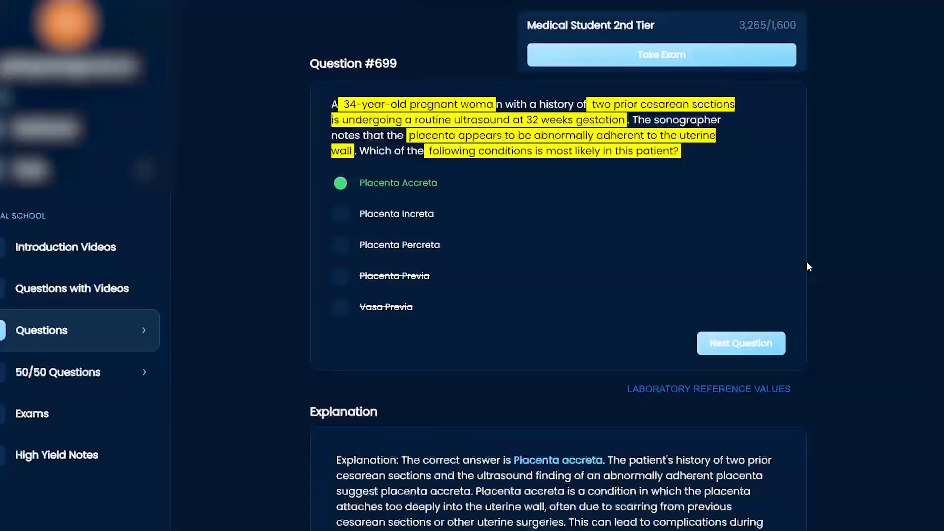
pyautogui.scroll(-1, 806, 262)
pyautogui.scroll(-3, 806, 262)
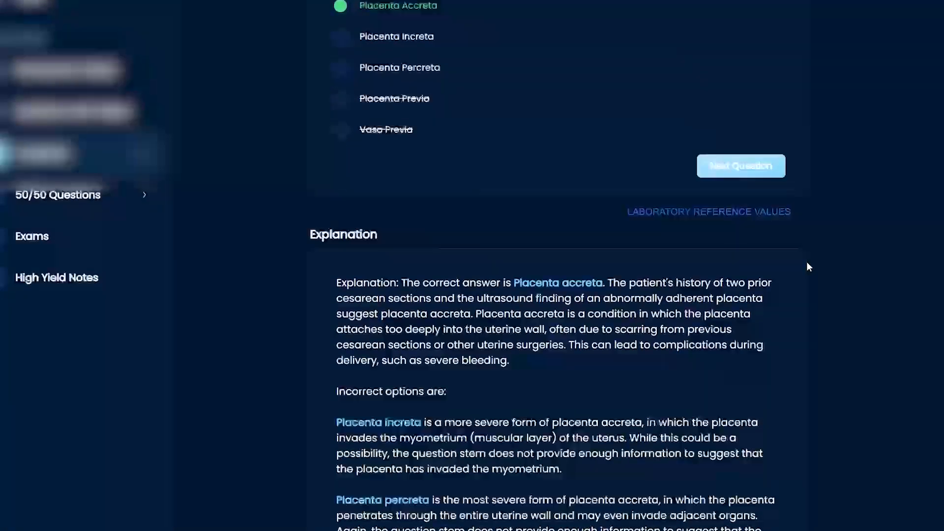
pyautogui.scroll(-2, 807, 261)
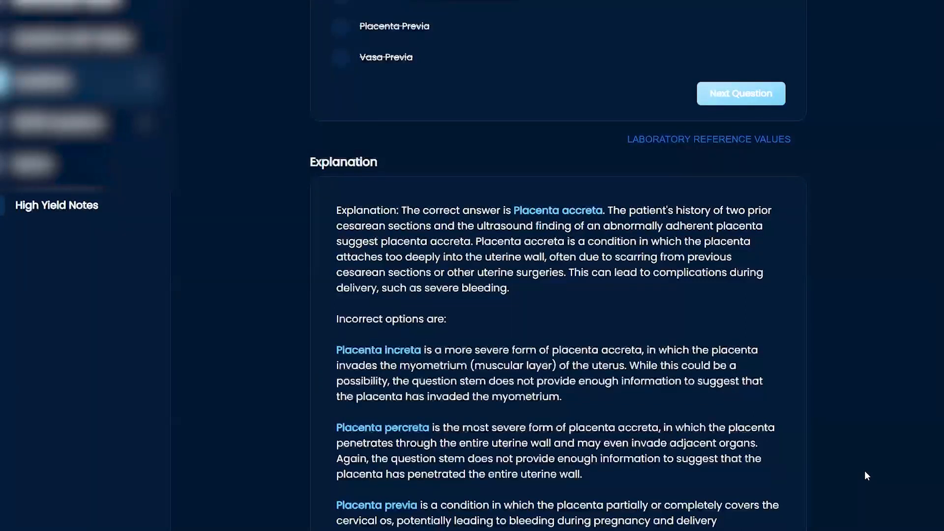
pyautogui.scroll(2, 682, 409)
pyautogui.scroll(3, 682, 410)
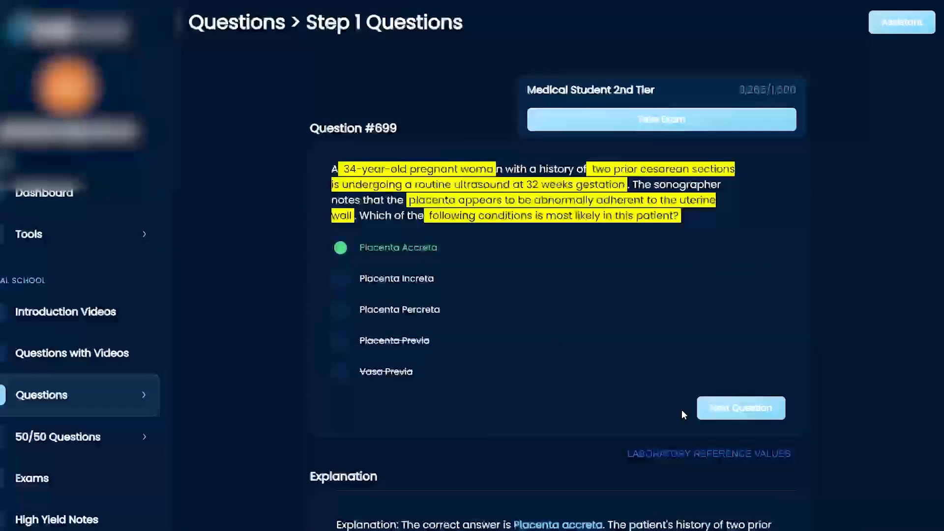